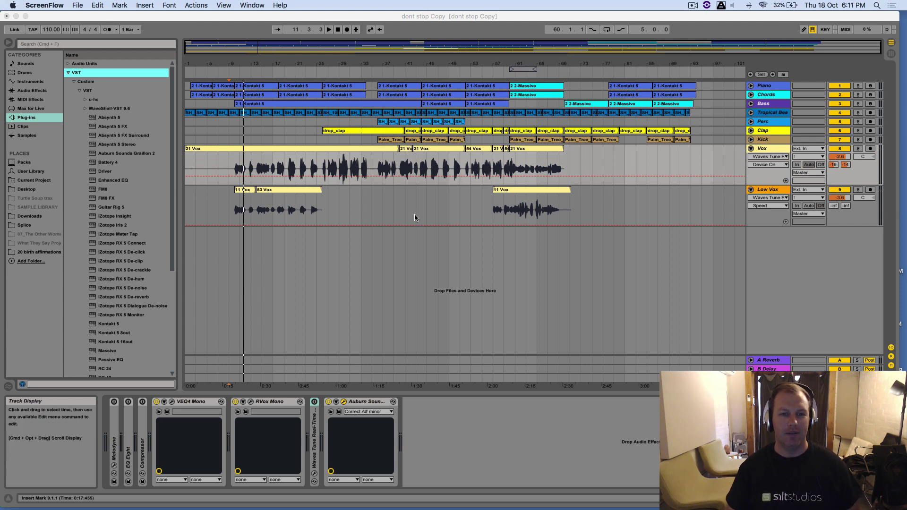
- Deactivate the Auburn Sounds pitch-correction device on the Vox track
click(387, 208)
click(400, 73)
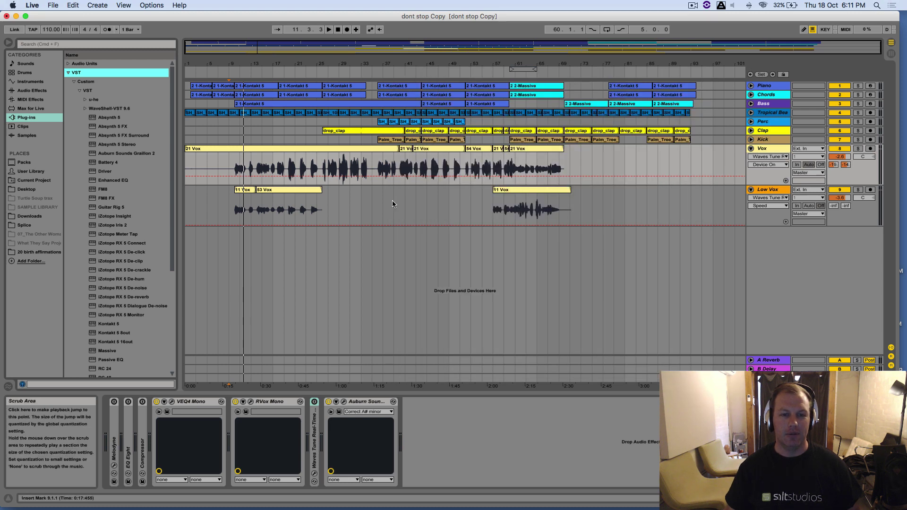
click(383, 204)
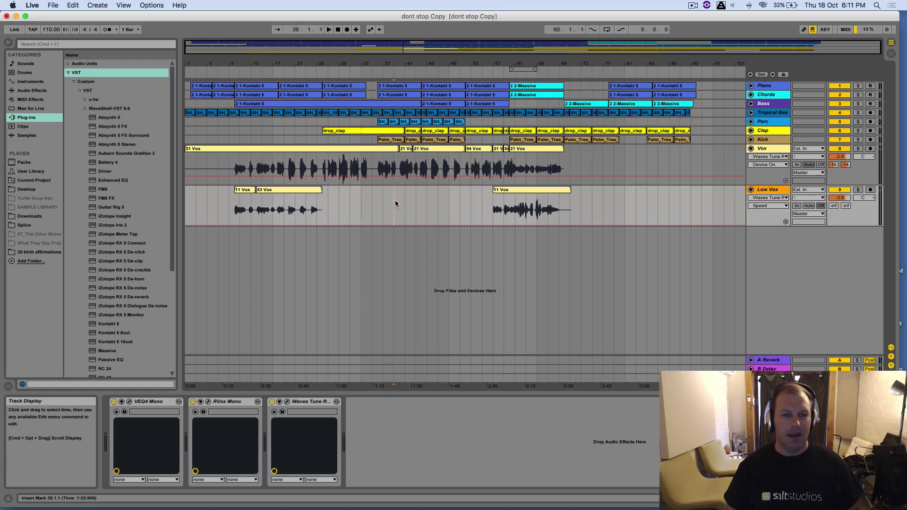
click(777, 153)
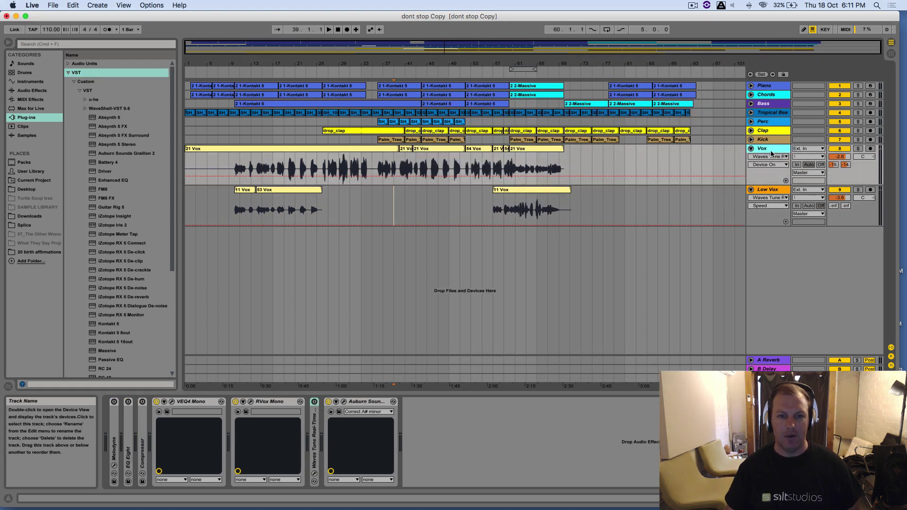
click(328, 402)
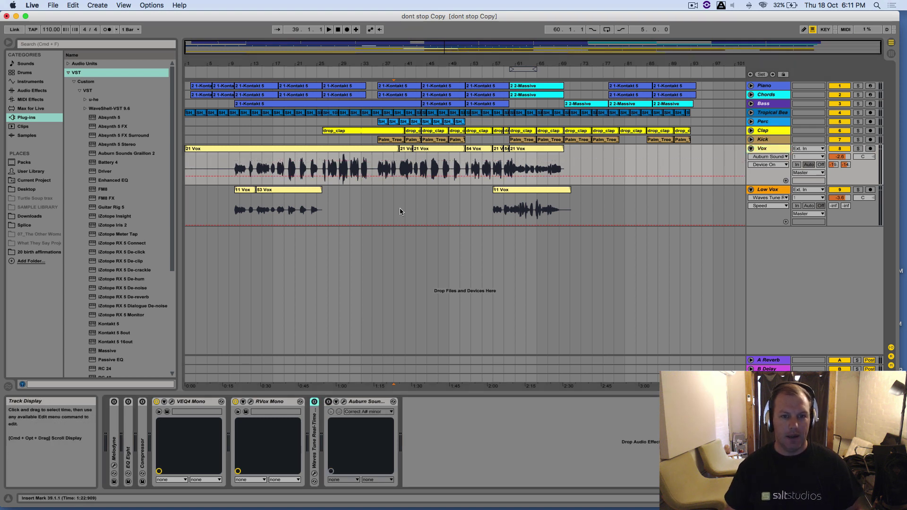
- Play the arrangement from bar 36 to hear the Vox track without the Auburn Sounds effect
drag(386, 64, 387, 88)
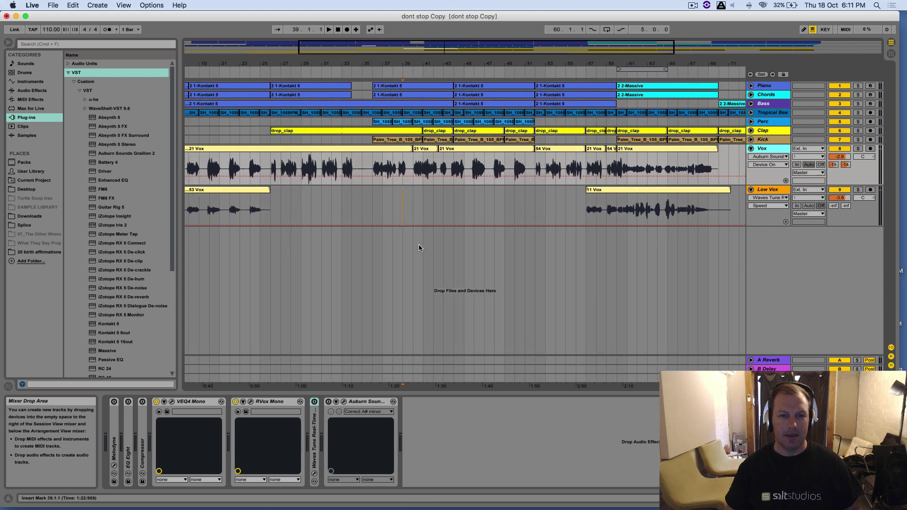
click(372, 202)
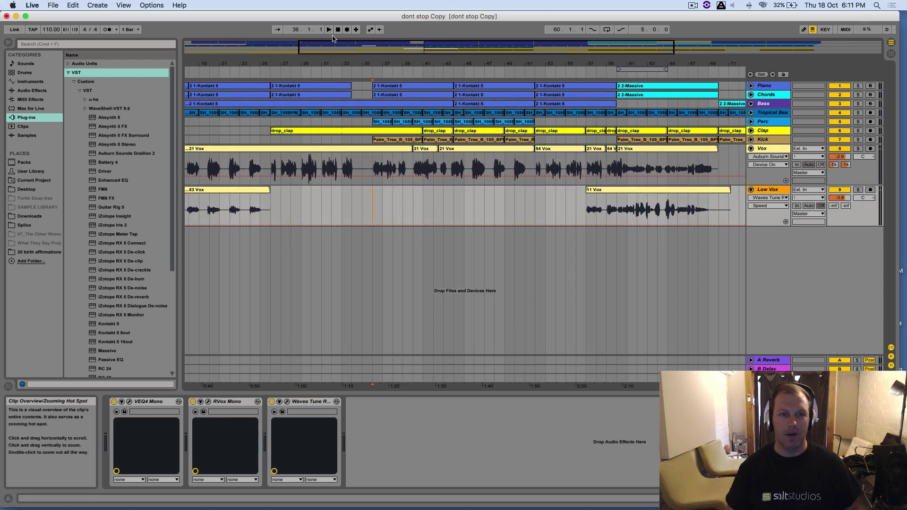
key(space)
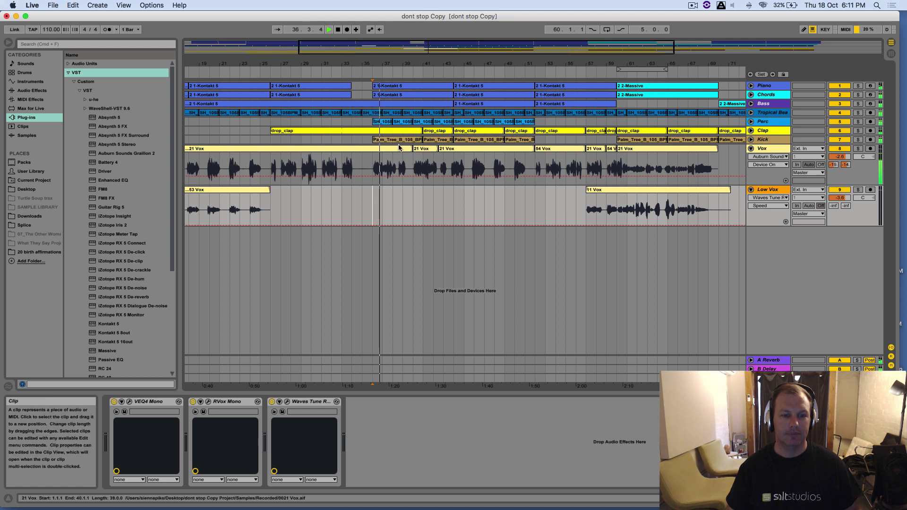
click(765, 149)
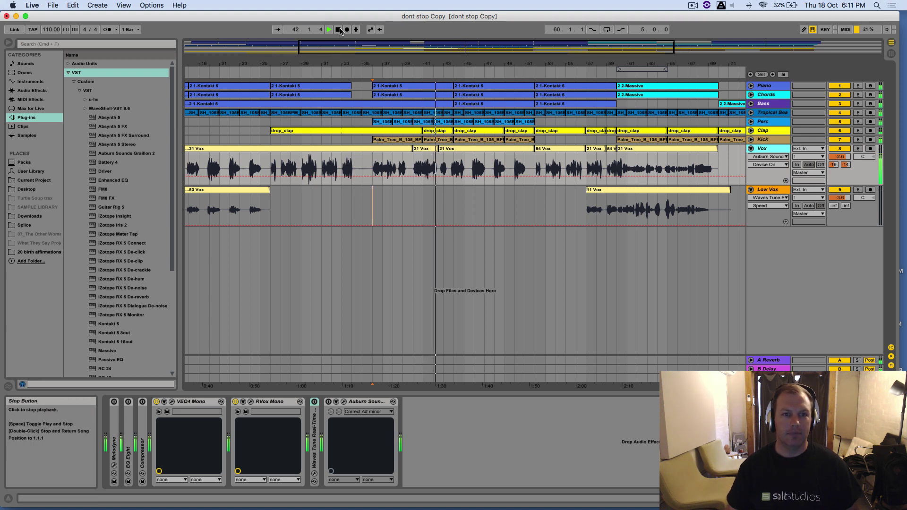
key(space)
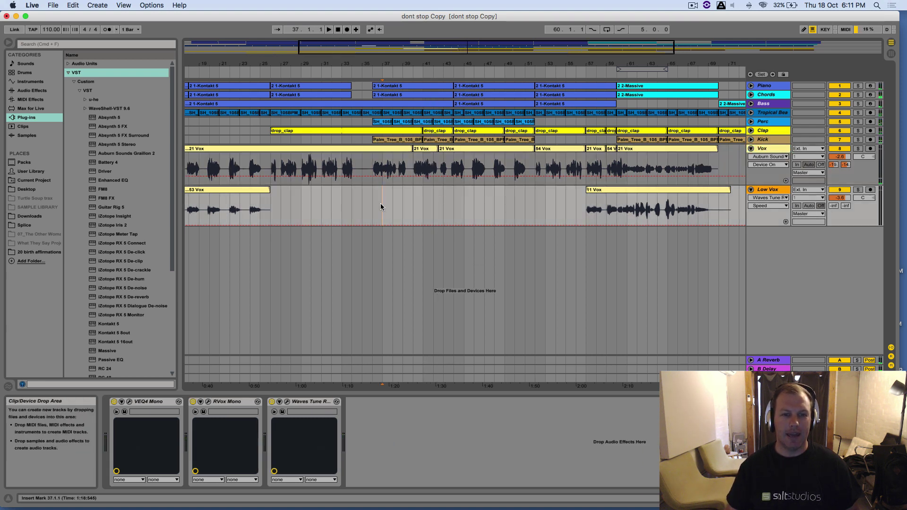
- Delete the Auburn Sounds device from the end of the Vox track's effect chain
click(380, 203)
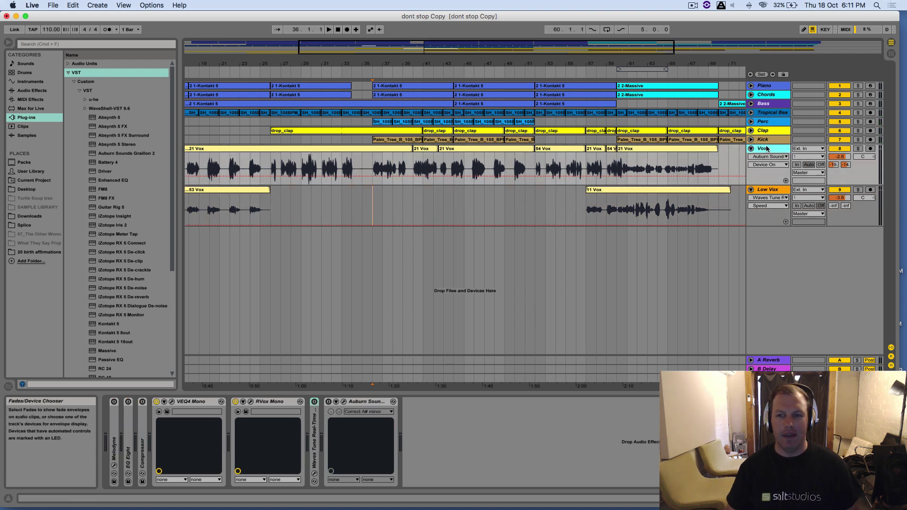
click(211, 402)
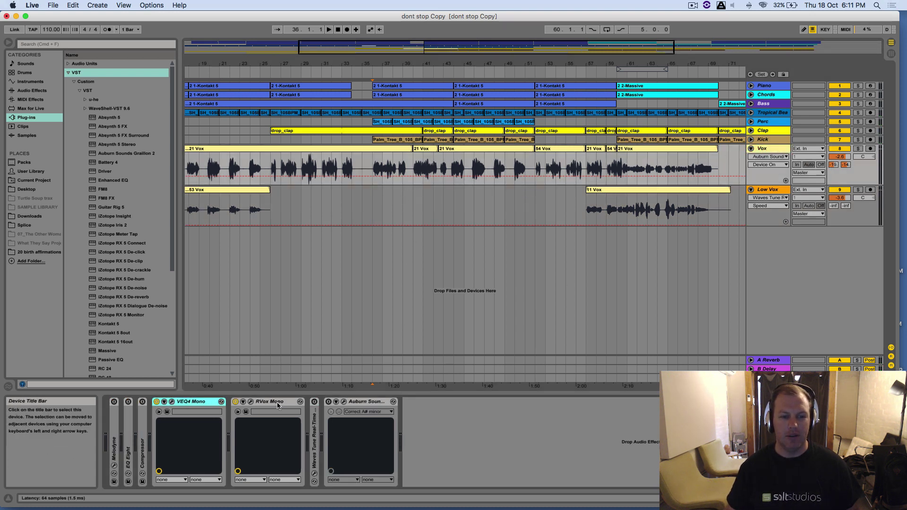
key(Right)
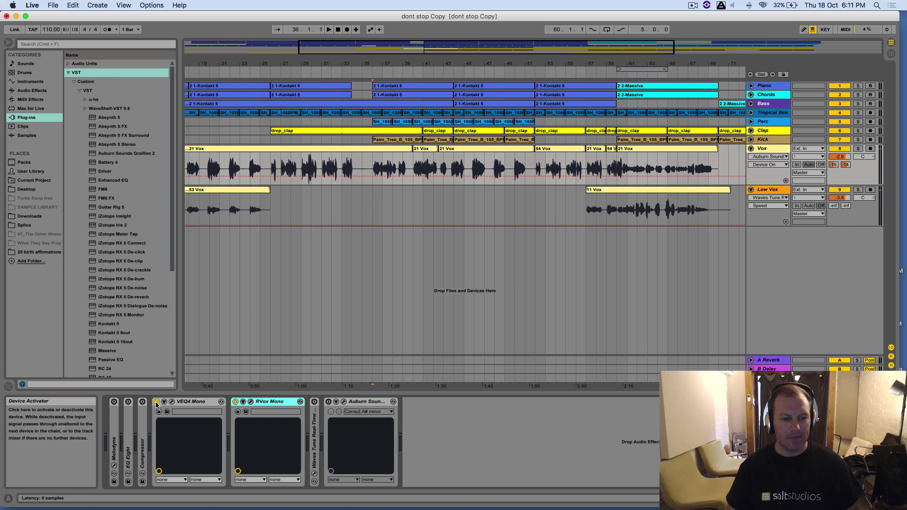
click(199, 402)
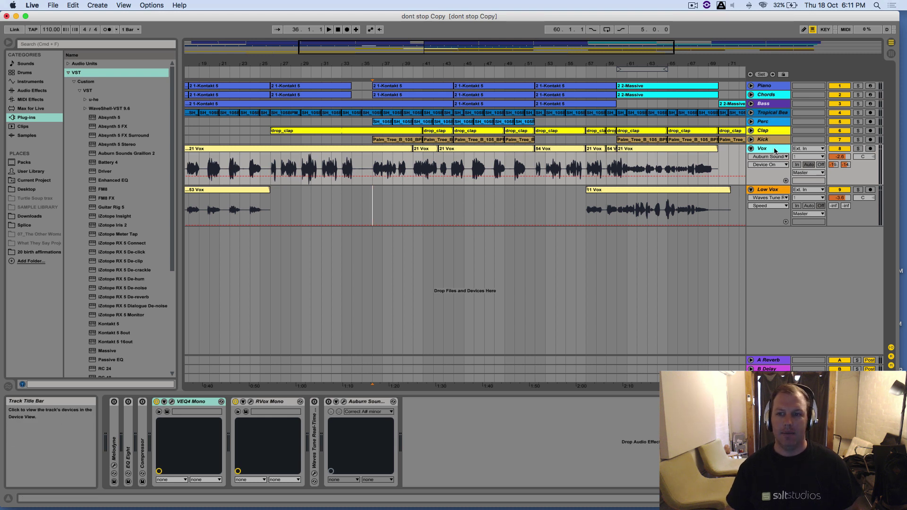
click(362, 402)
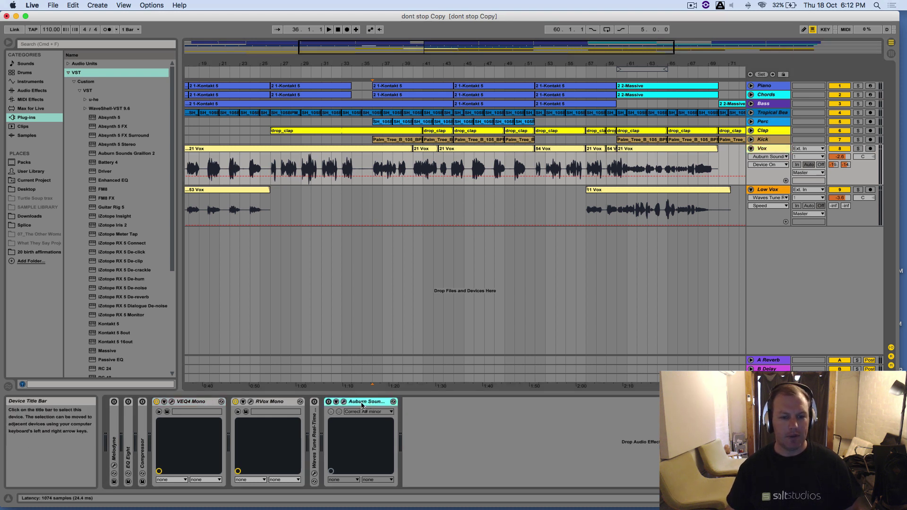
key(Delete)
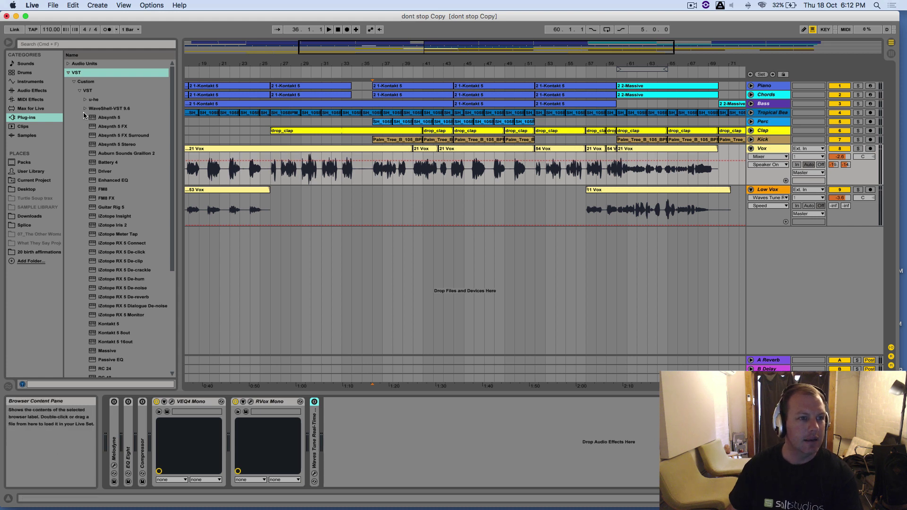
- Find the Auburn Sounds Graillon 2 plug-in among the VST plug-ins and add it to the Vox track
click(68, 72)
click(69, 63)
click(73, 81)
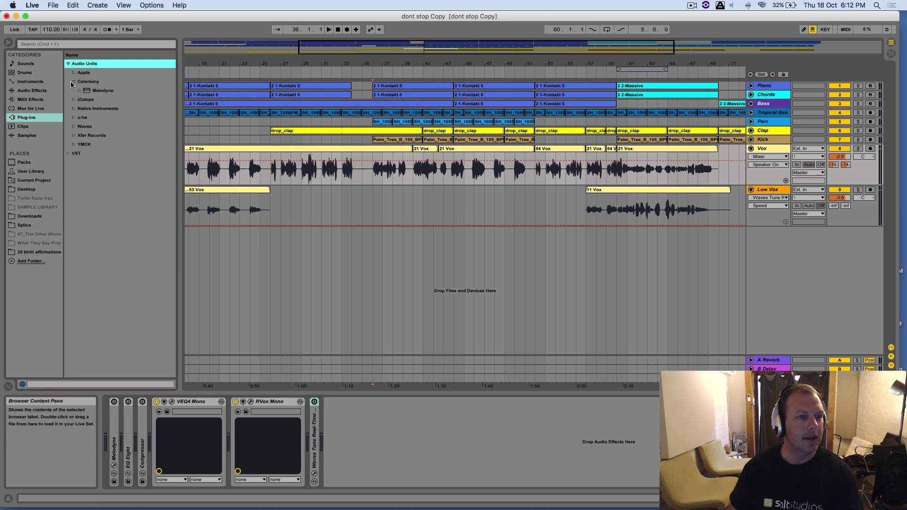
click(73, 82)
click(67, 63)
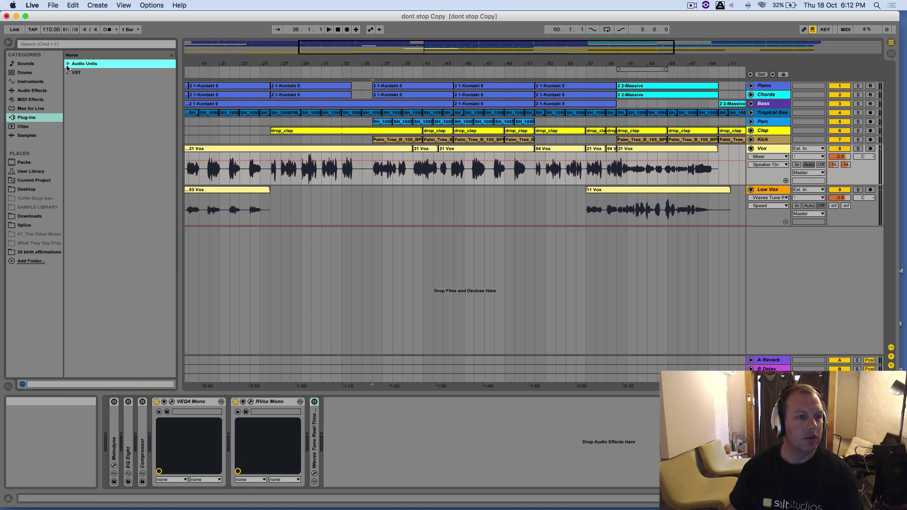
click(67, 63)
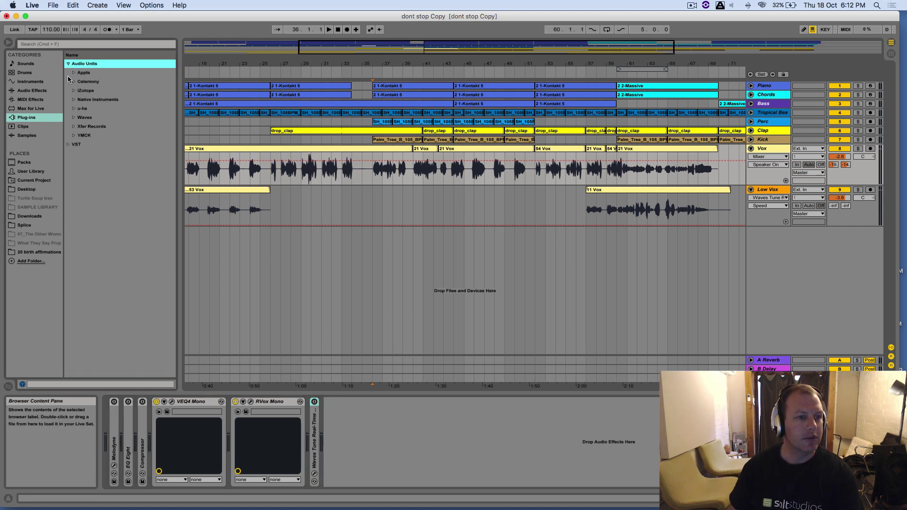
click(67, 145)
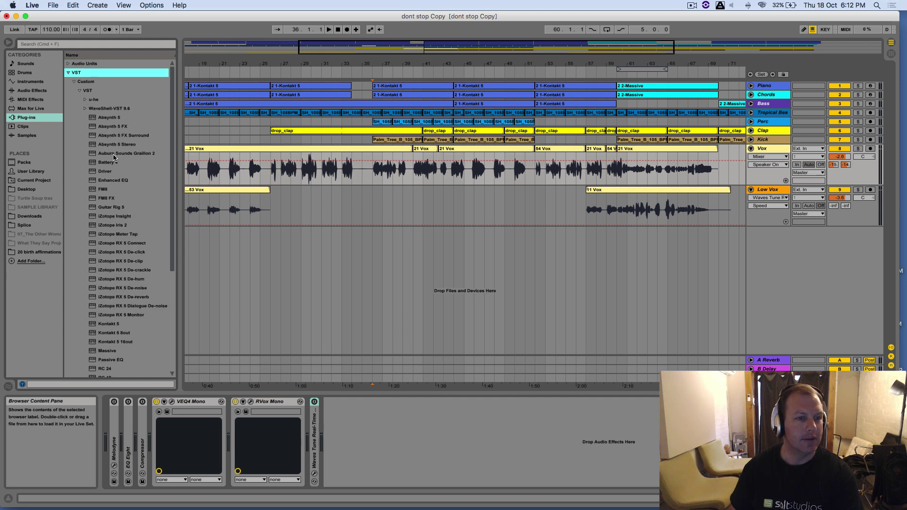
drag(113, 158, 768, 170)
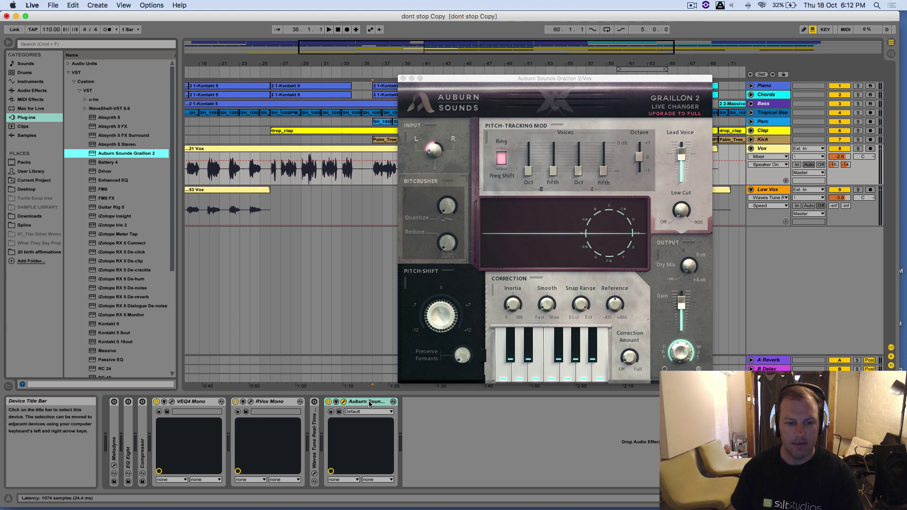
- Reorder the Vox effect chain so Graillon 2 comes before VEQ4 Mono, with Waves Tune Real-Time directly ahead of Graillon 2
drag(369, 404, 158, 408)
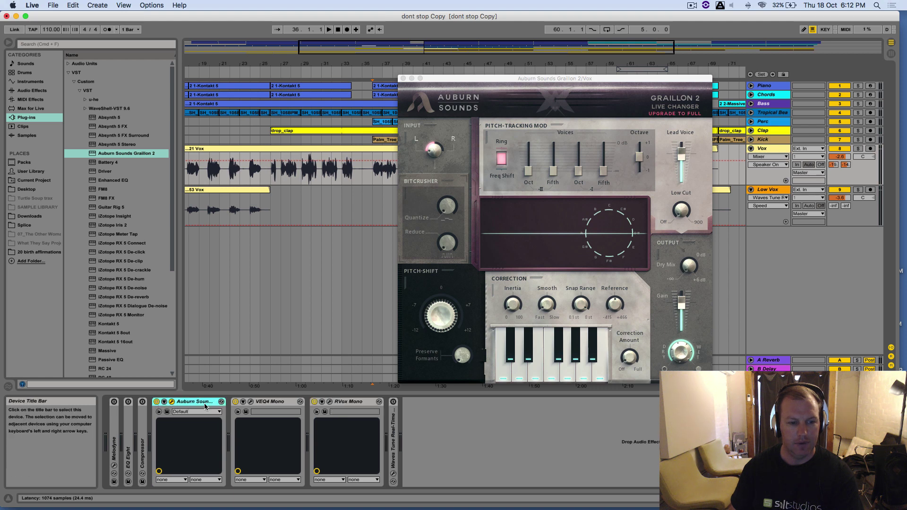
drag(395, 430, 166, 428)
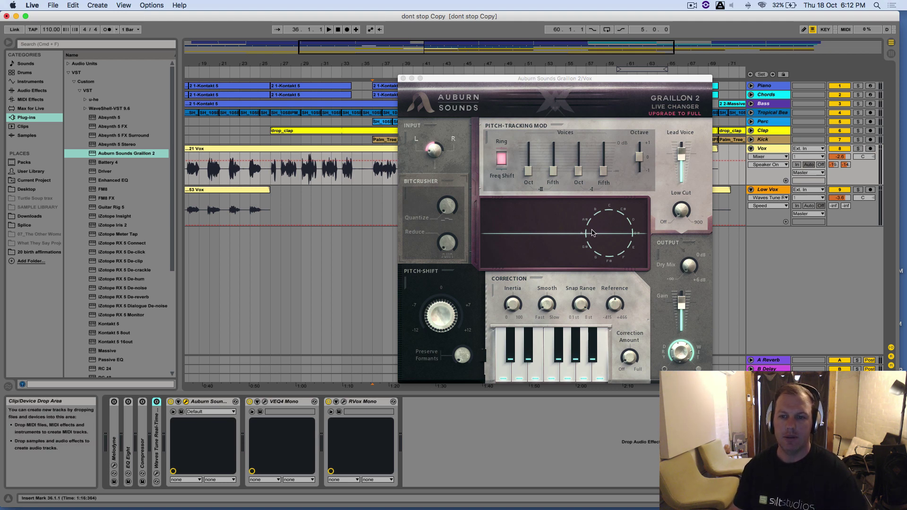
drag(615, 78, 573, 81)
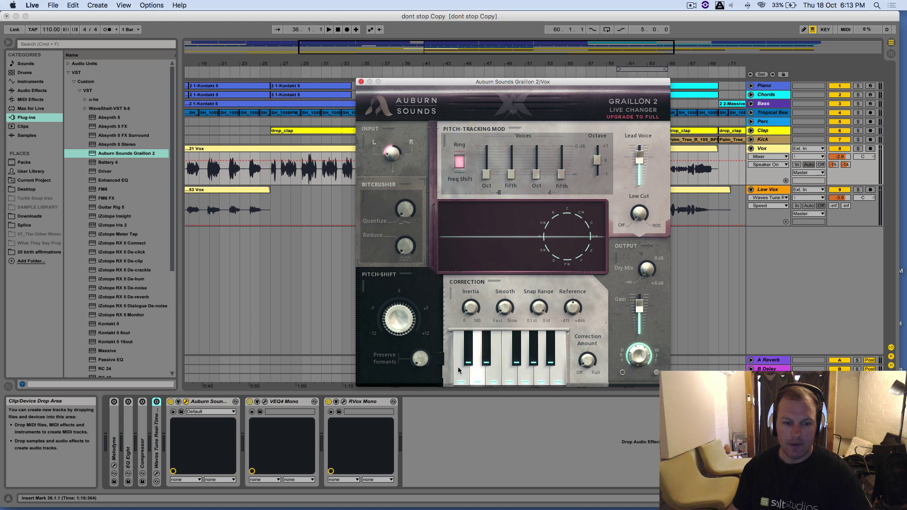
- Try the Robot Correct preset in Graillon 2 and play the song from bar 36 to hear its effect
click(228, 416)
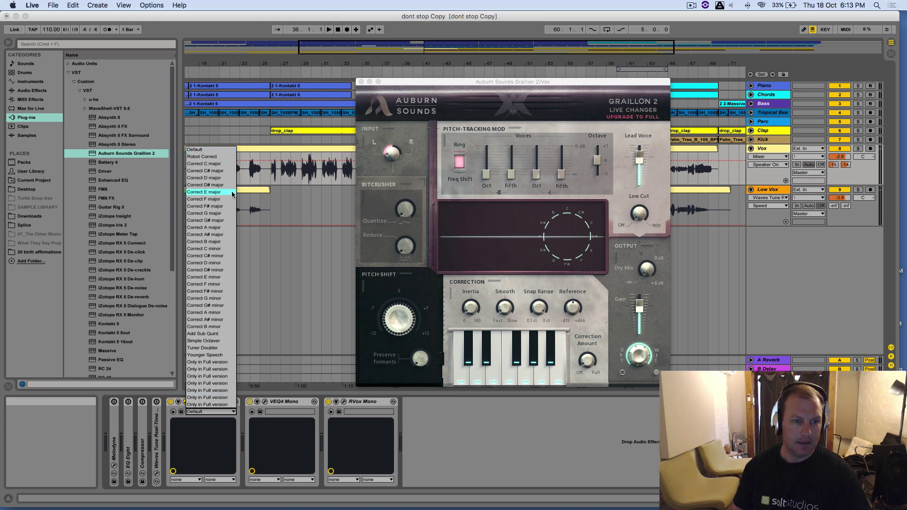
click(220, 158)
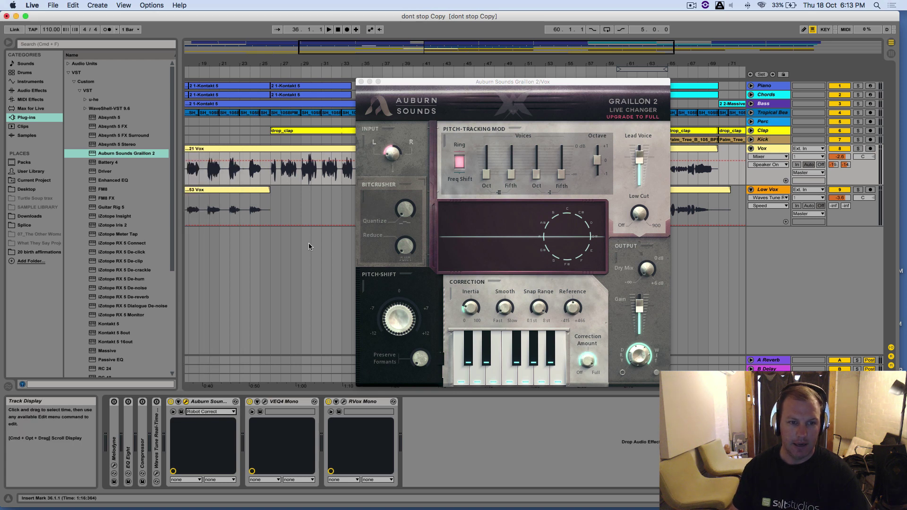
drag(425, 85, 515, 107)
click(373, 202)
key(space)
click(775, 148)
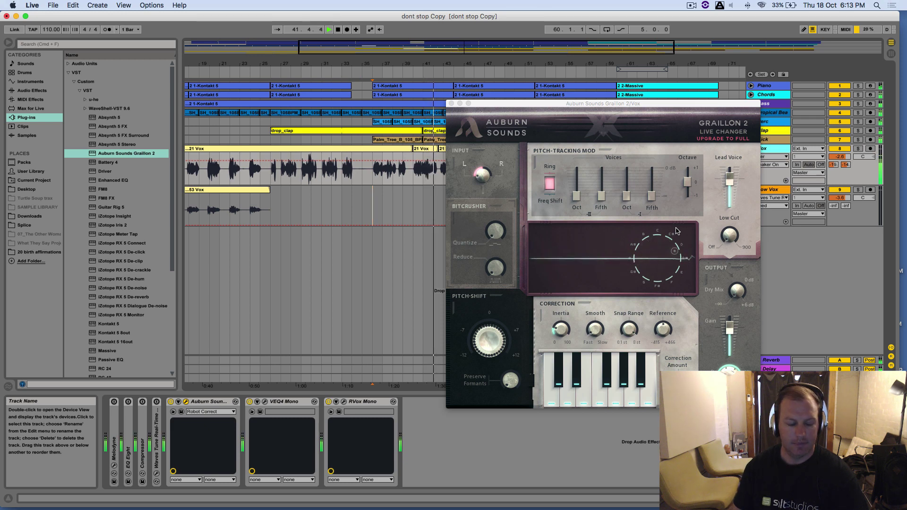
key(space)
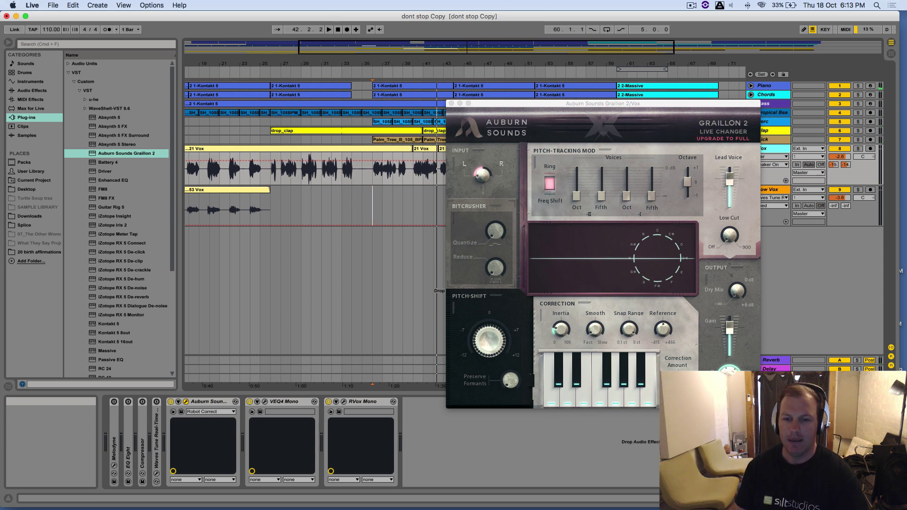
- Load the Correct A# minor preset in Graillon 2 and disallow the F# note on its correction keyboard
click(208, 412)
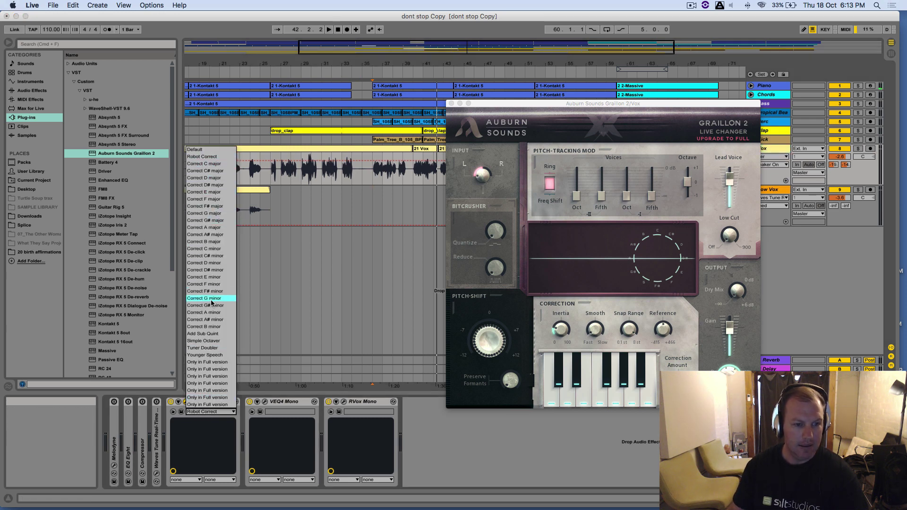
click(195, 319)
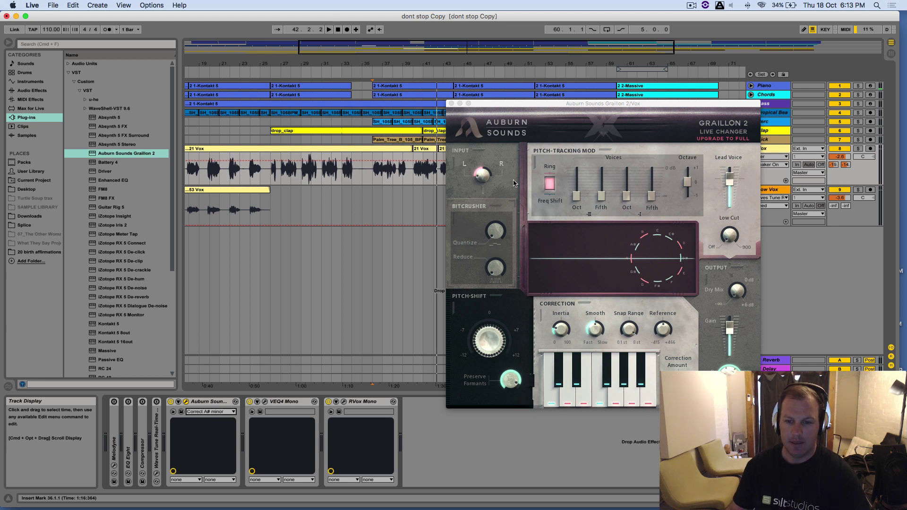
click(609, 371)
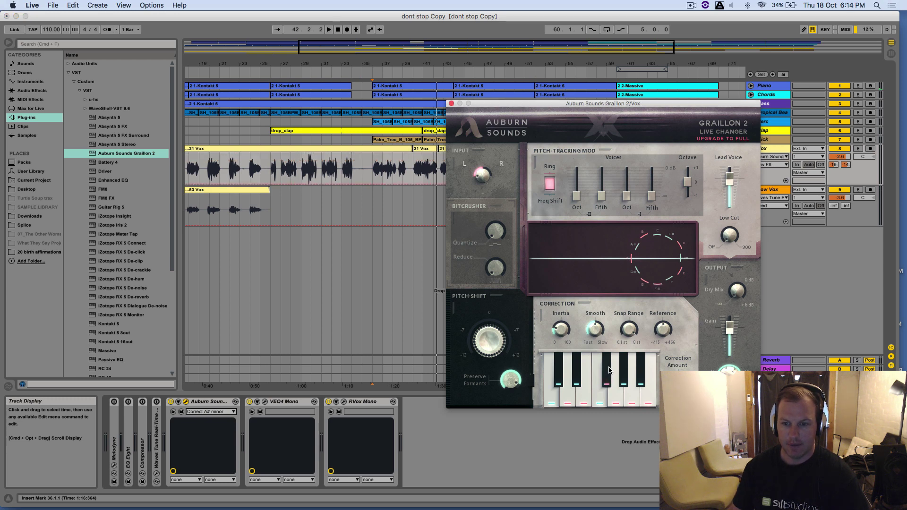
- Play the song from bar 36 to hear the A# minor correction, and move the Graillon 2 window clear of the vocal clips
click(370, 194)
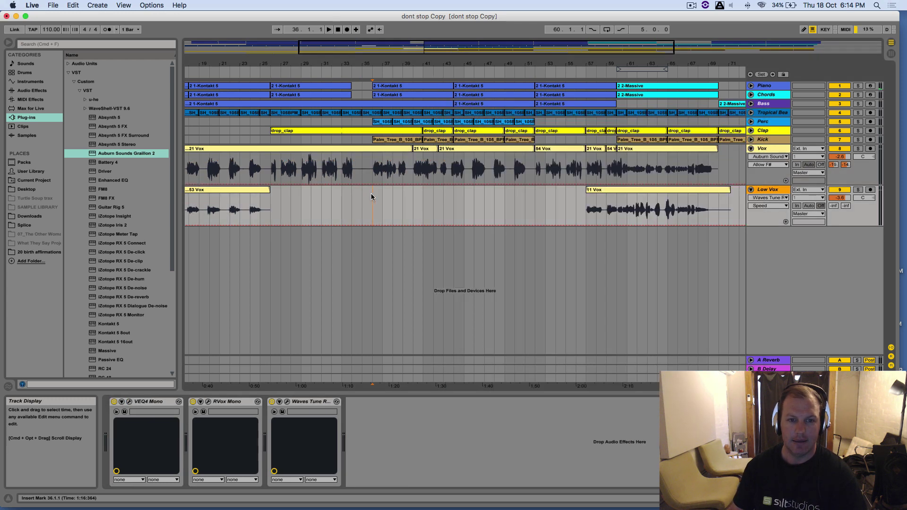
key(Up)
key(space)
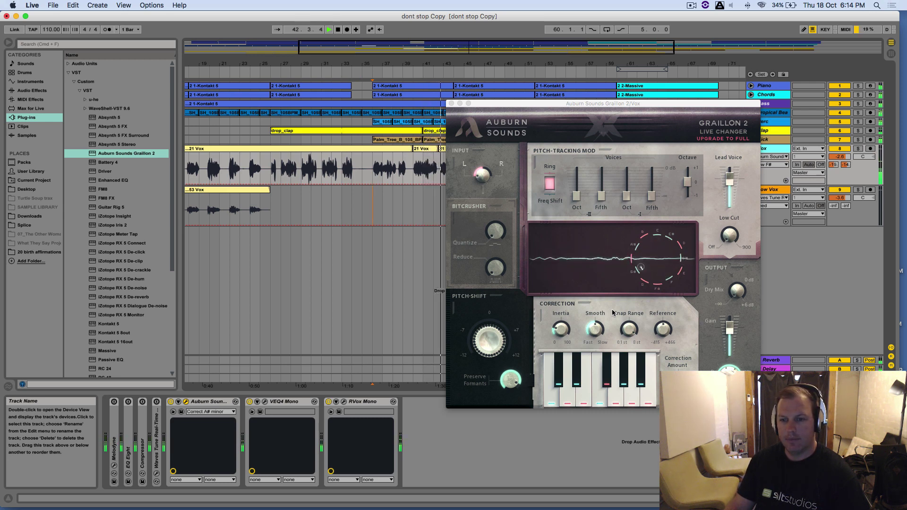
key(space)
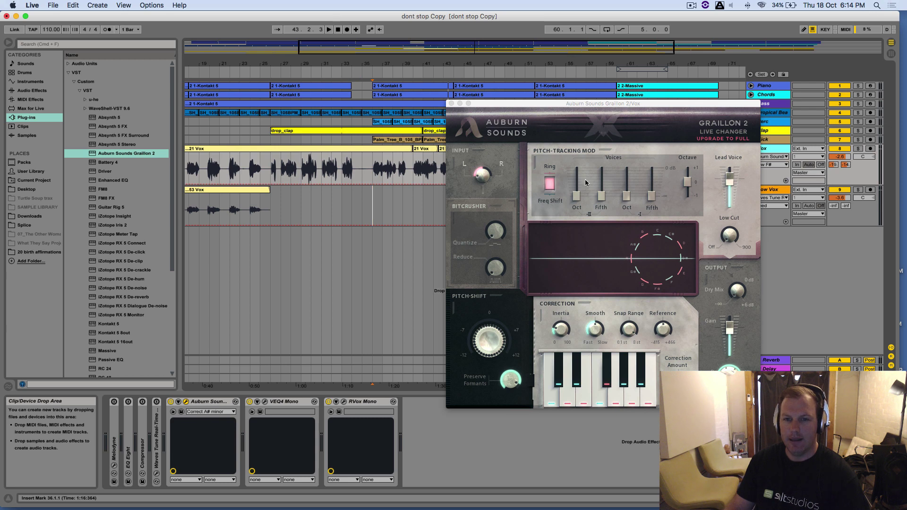
drag(552, 106, 119, 77)
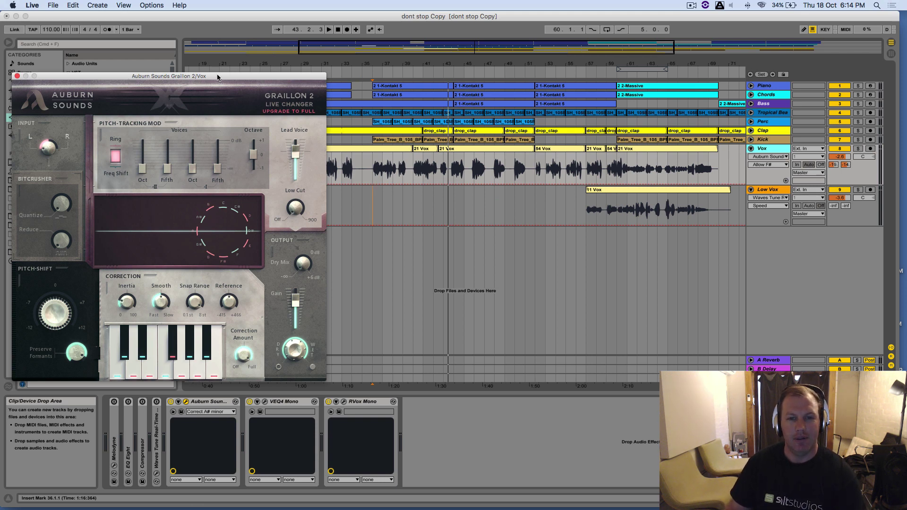
drag(218, 77, 237, 51)
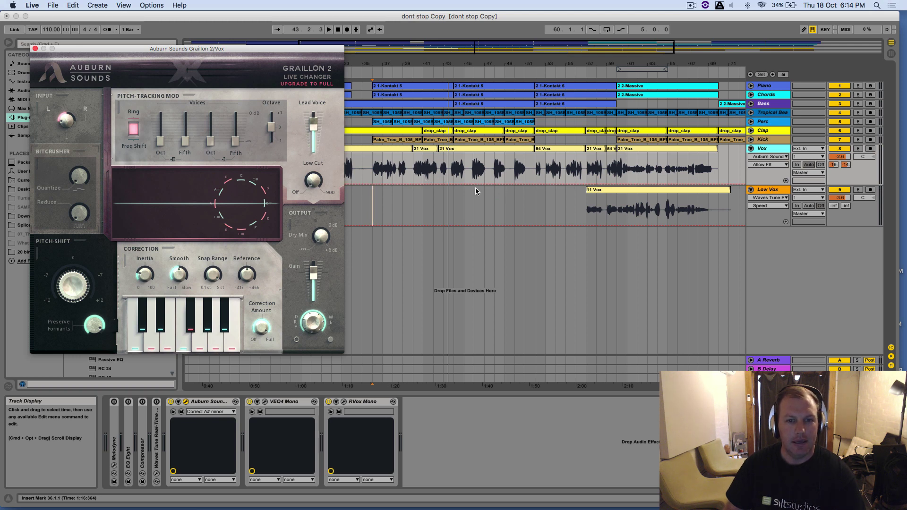
- Move the Graillon 2 window clear of the vocal clips and play from bar 36 with Graillon 2 bypassed, then re-enabled, to compare
drag(165, 55, 576, 202)
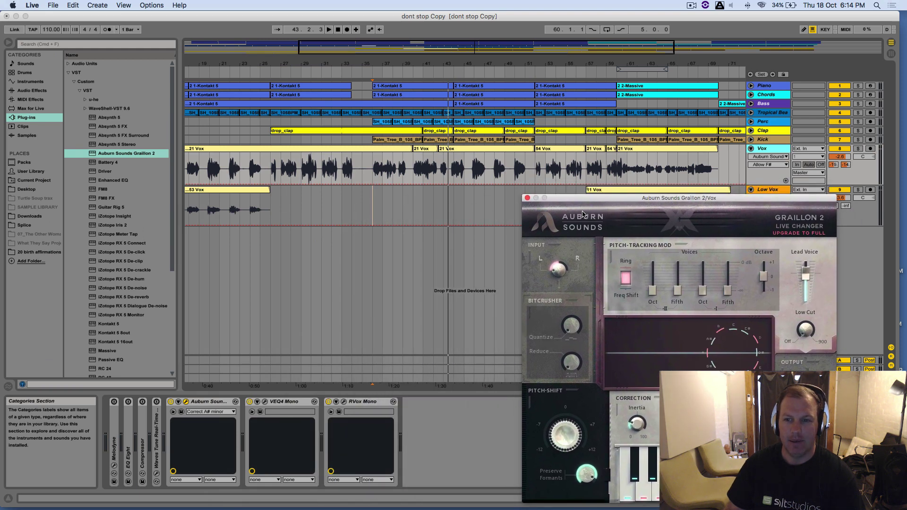
click(368, 182)
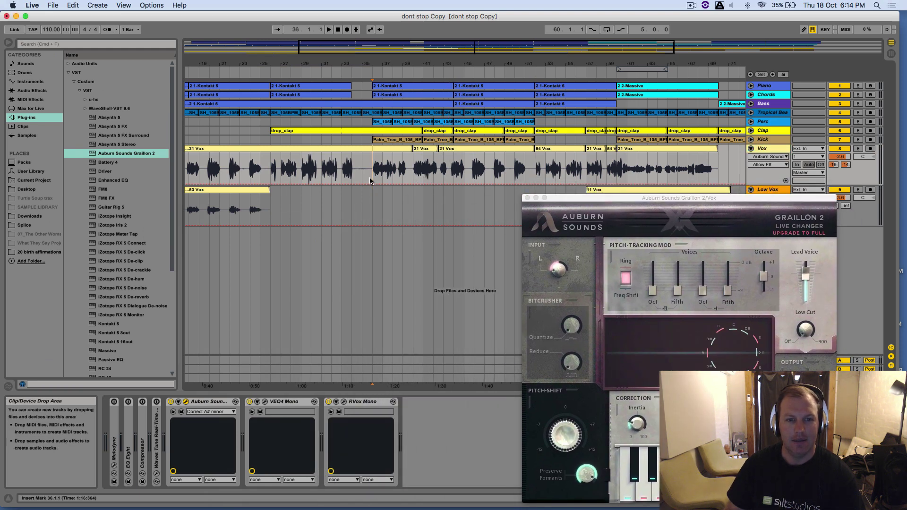
click(171, 402)
key(space)
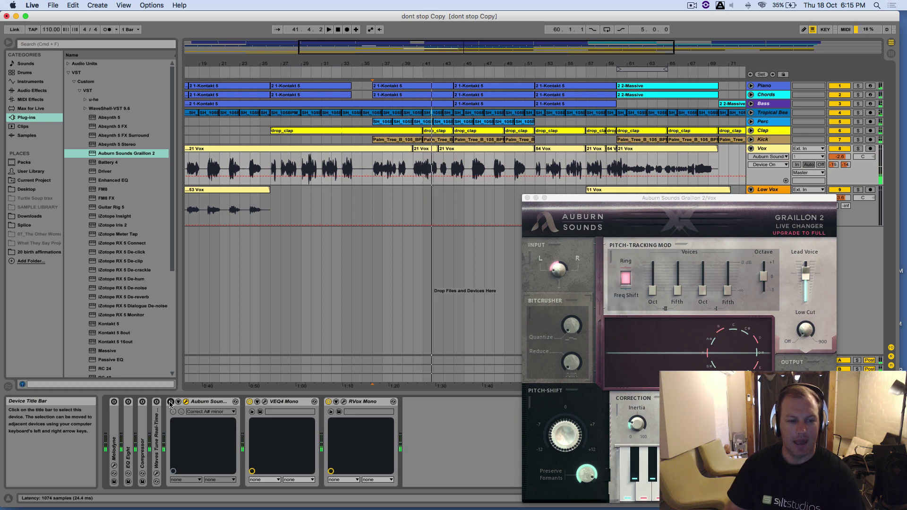
click(170, 402)
key(space)
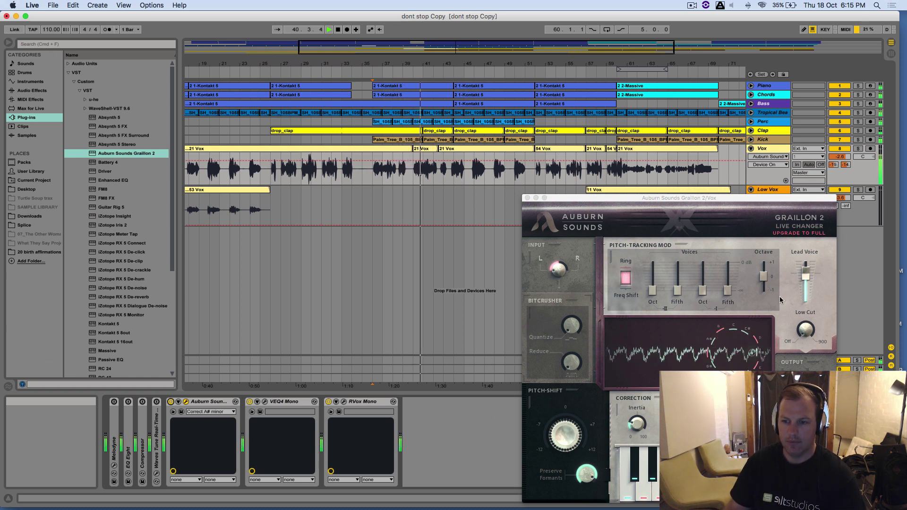
- Try Graillon 2's Low Cut during playback, then stop the song and reposition the plug-in window so its whole interface shows
click(806, 330)
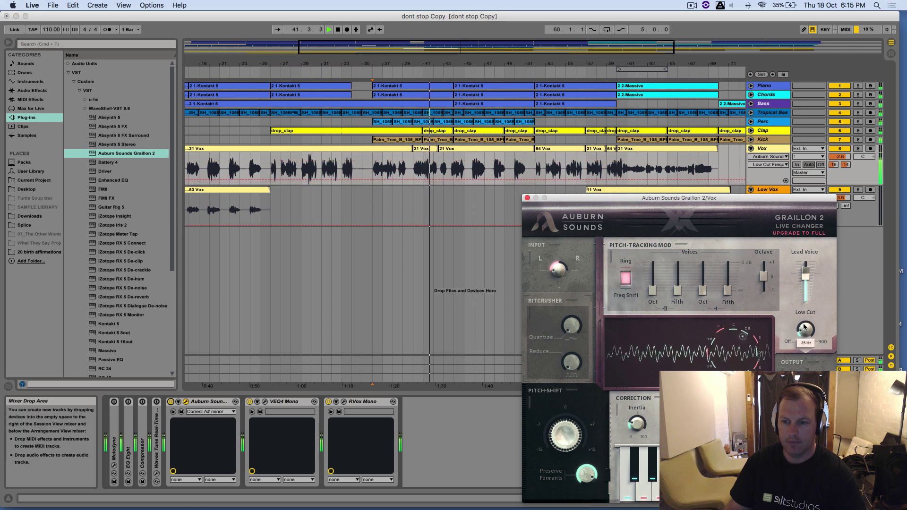
drag(806, 330, 806, 333)
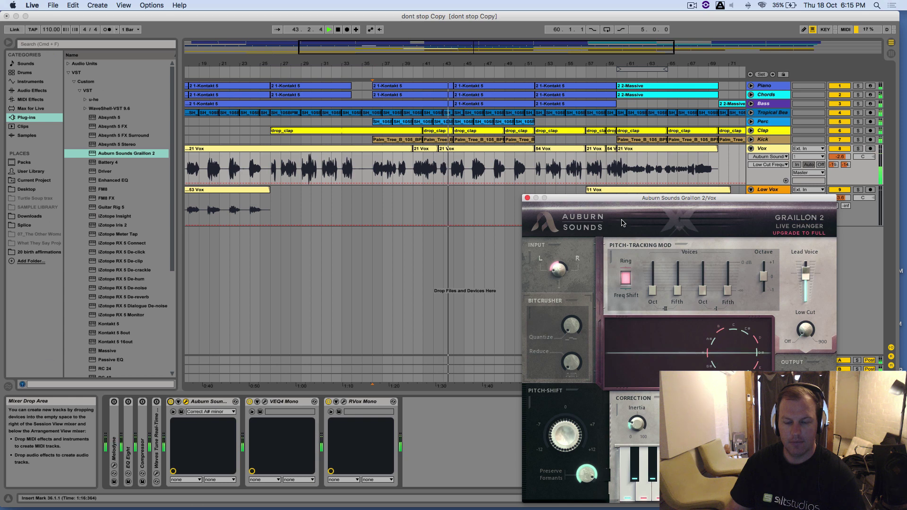
key(space)
drag(620, 200, 401, 86)
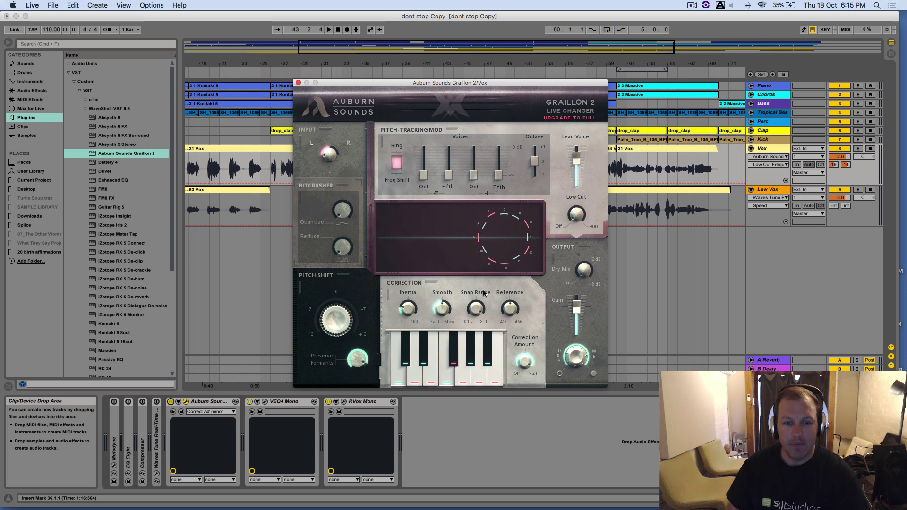
- Try slower and faster Smooth settings in Graillon 2's Correction section
click(442, 311)
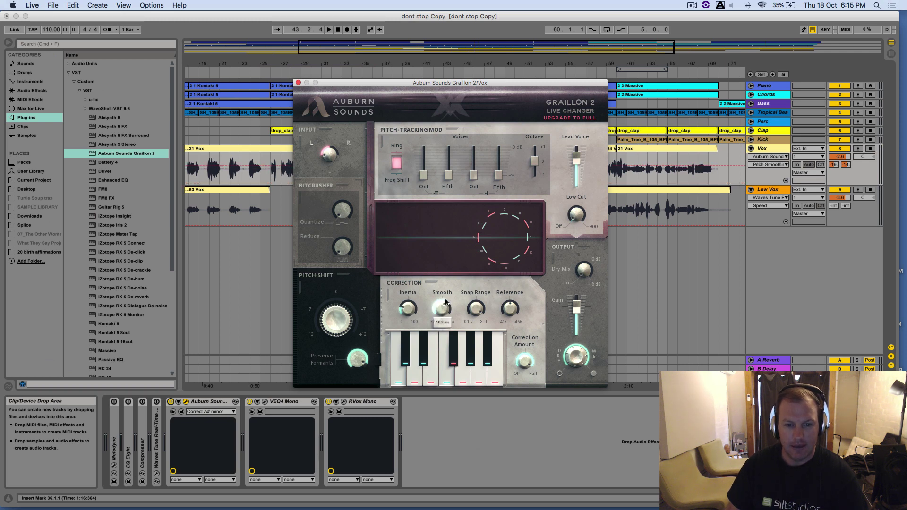
drag(445, 303, 436, 325)
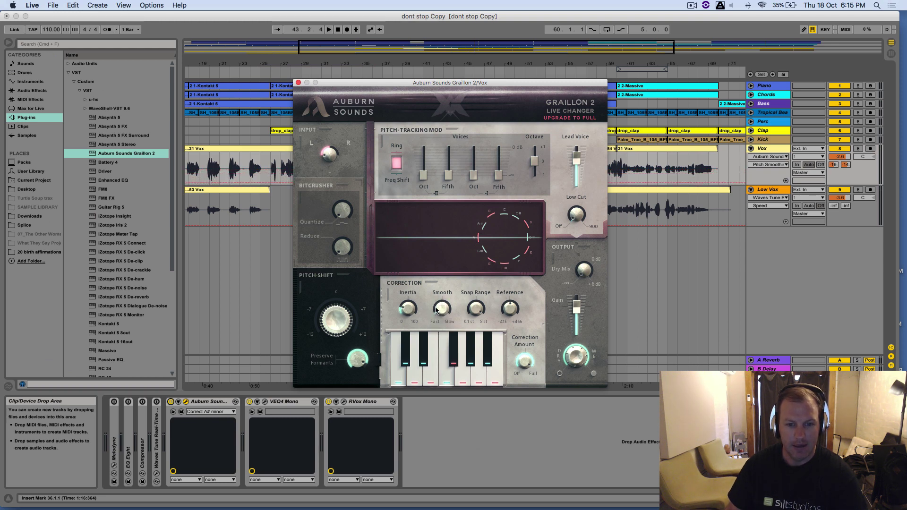
drag(439, 312, 440, 288)
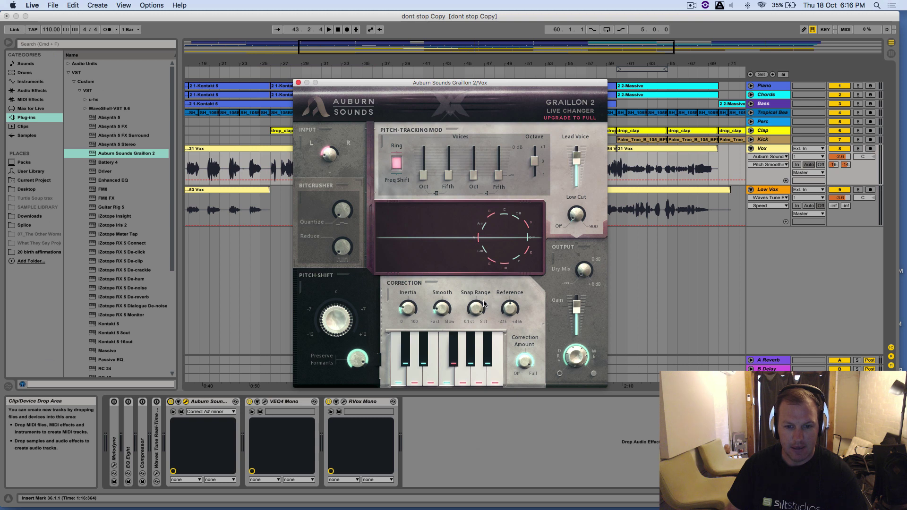
- Lower the Snap Range to about 0.22 st and play the song from bar 36 while adjusting it further
drag(478, 311, 457, 382)
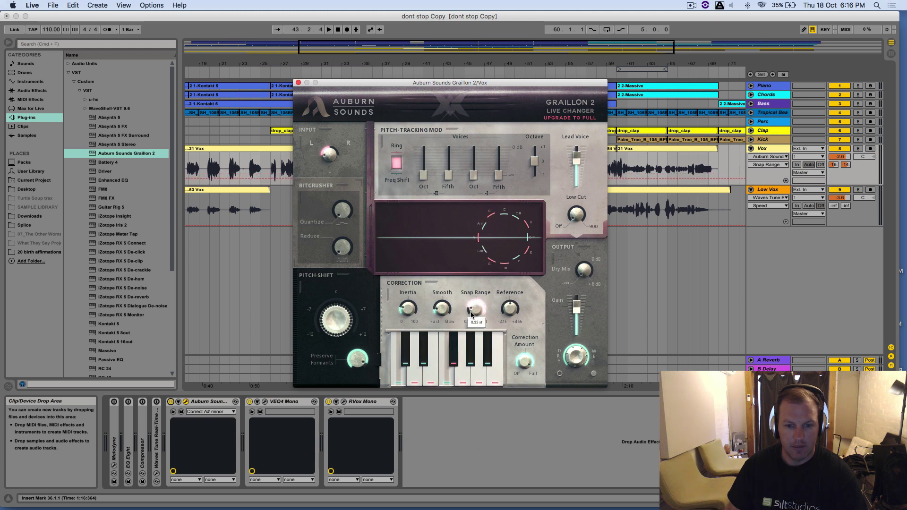
key(space)
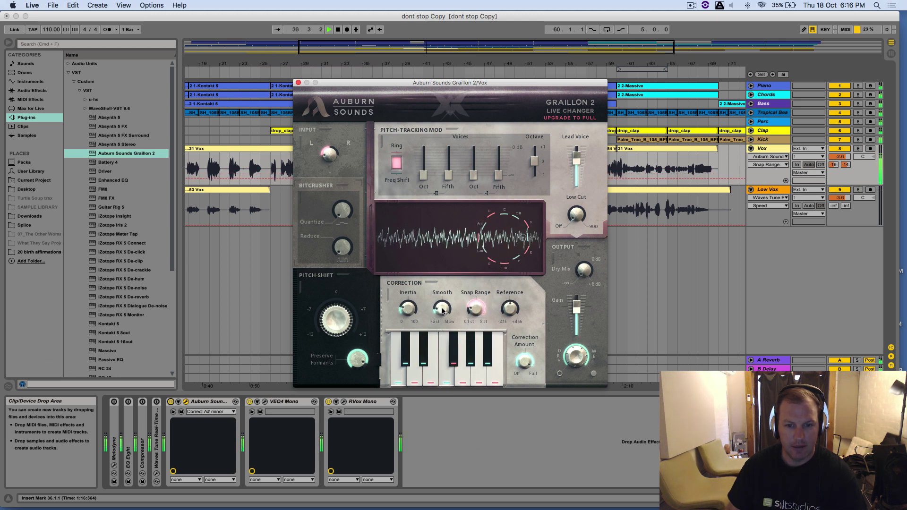
drag(476, 308, 499, 326)
key(space)
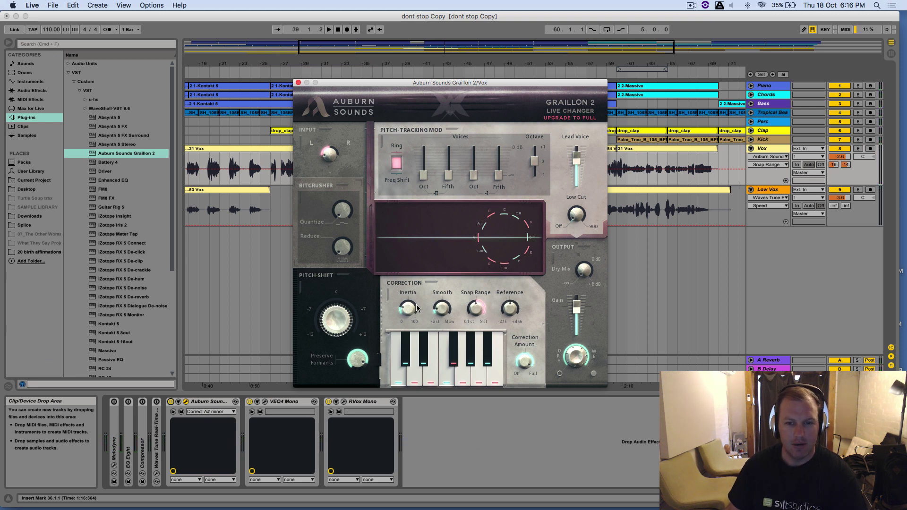
- Raise the Inertia, try a wider and then a narrower Snap Range, and play the song from bar 36
drag(412, 311, 411, 308)
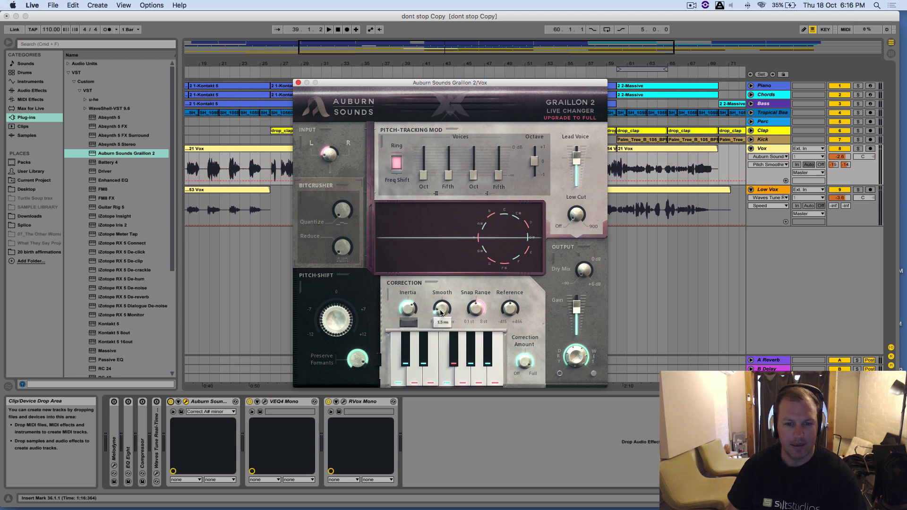
mouse_move(476, 309)
mouse_down()
mouse_move(482, 296)
mouse_move(477, 311)
mouse_up()
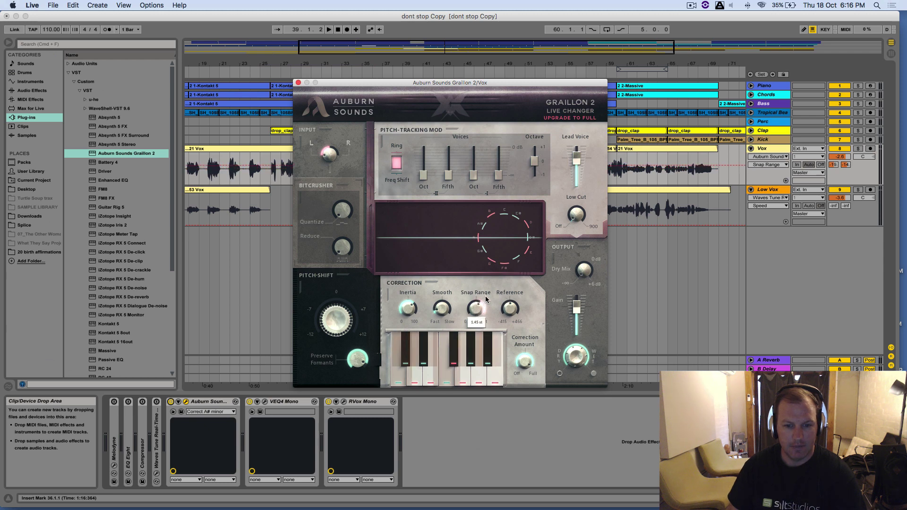
drag(475, 311, 476, 347)
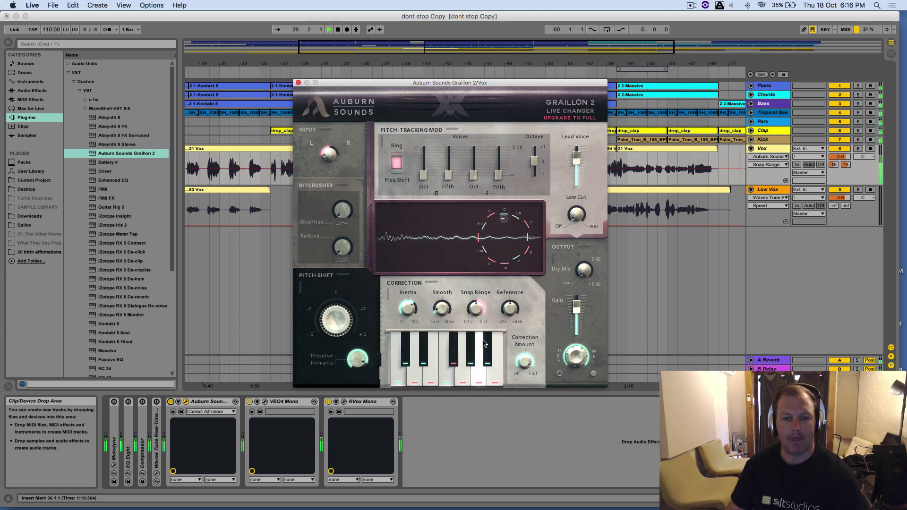
key(space)
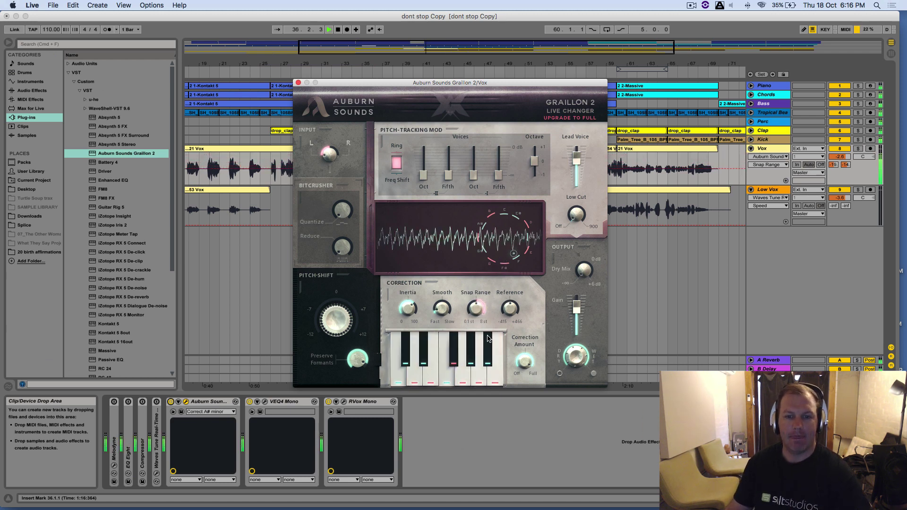
- Adjust the Inertia and Snap Range during playback to hear their effect on the vocal, then stop the song
click(410, 309)
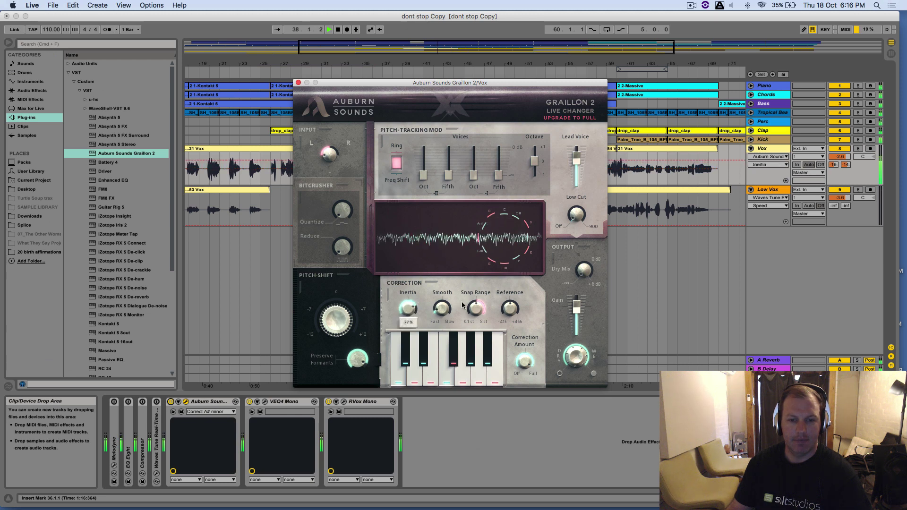
click(477, 309)
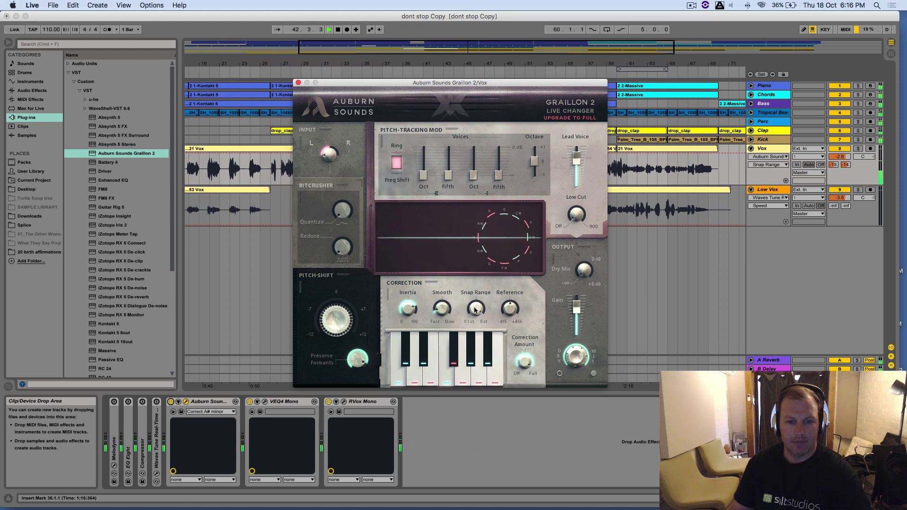
drag(475, 310, 465, 335)
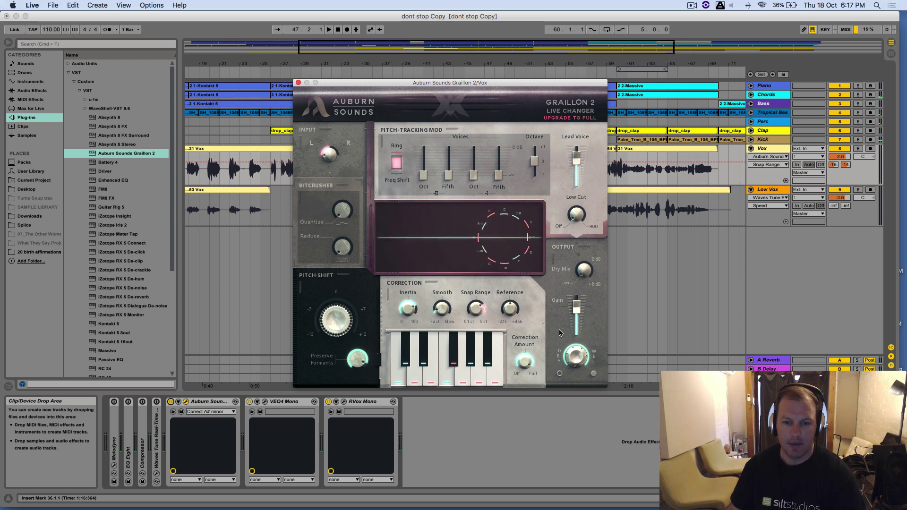
- Reduce Graillon 2's Correction Amount, slow the Smooth setting, and lower the Inertia and Snap Range for gentler correction
click(528, 362)
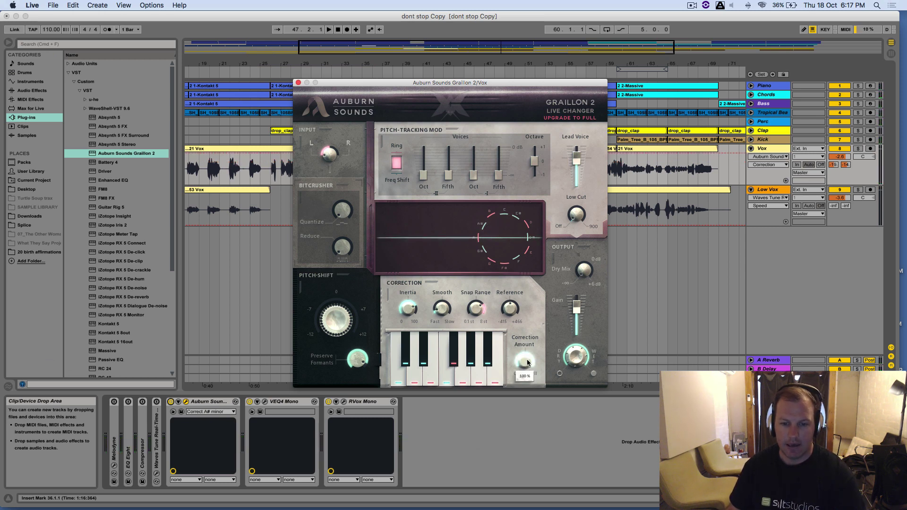
drag(528, 362, 519, 342)
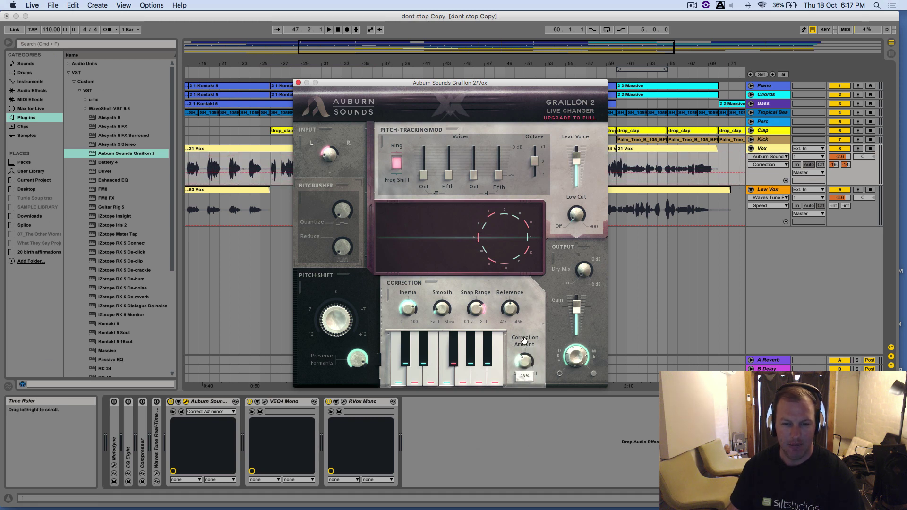
click(436, 311)
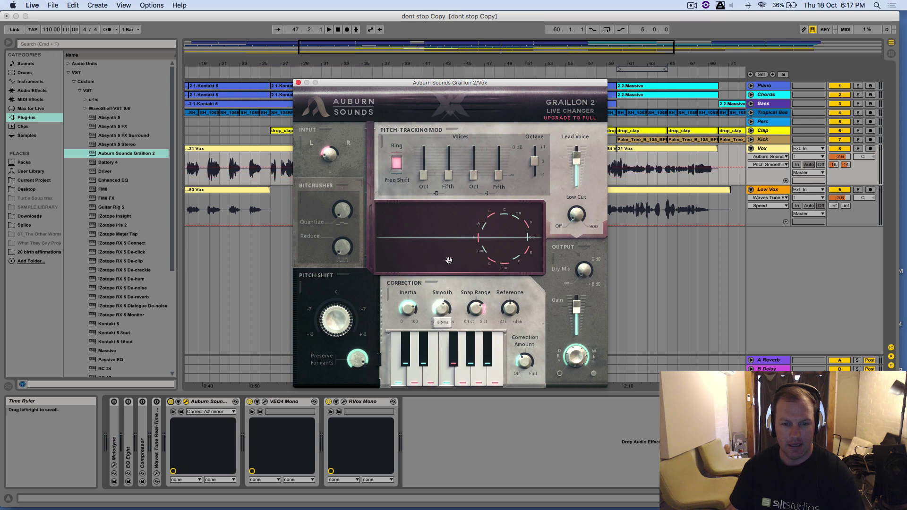
click(476, 309)
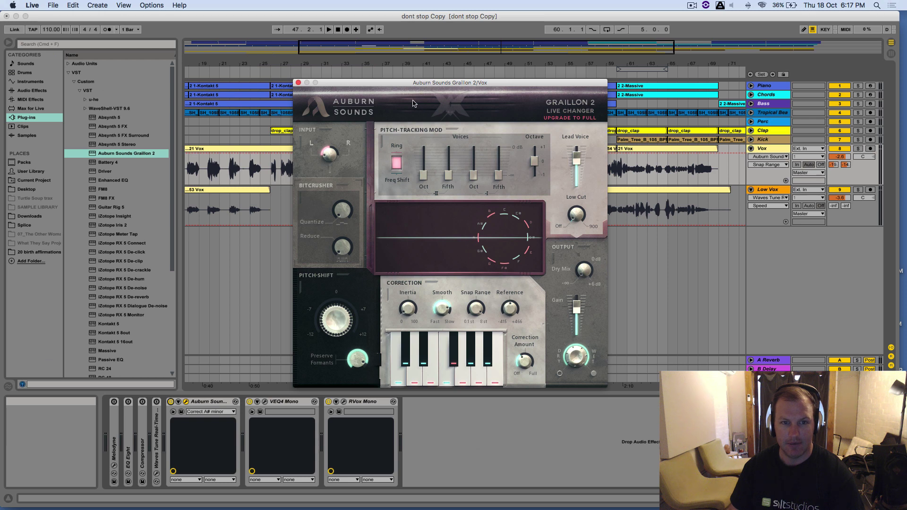
- Play the vocal from bar 36 with the window moved aside to hear the reduced correction, then raise the Correction Amount
drag(459, 82, 631, 78)
click(372, 182)
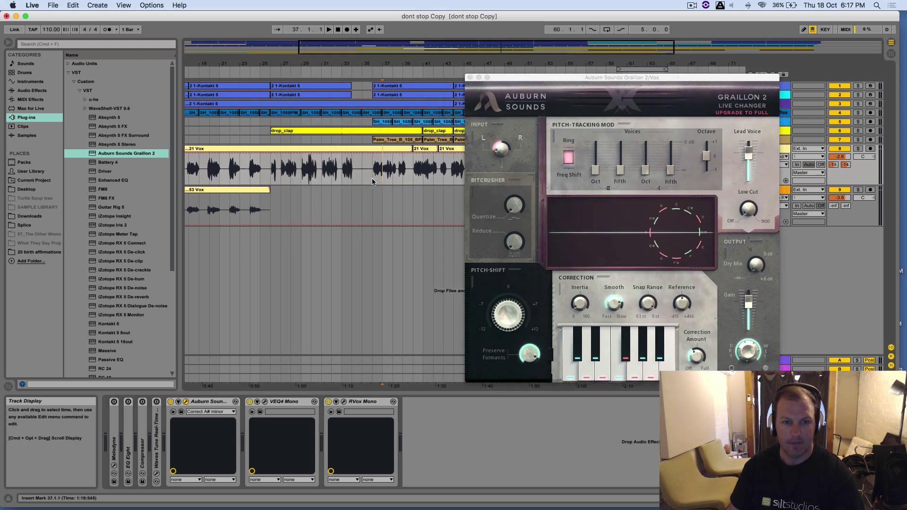
click(372, 182)
key(space)
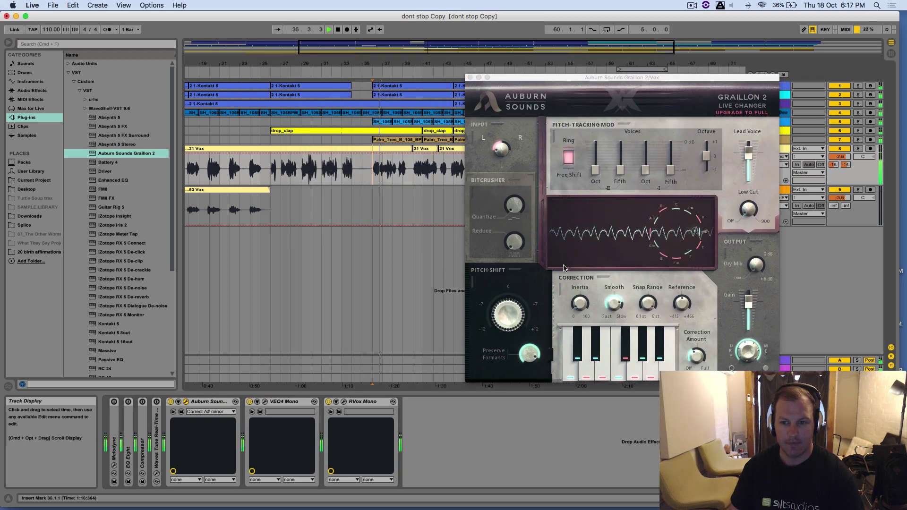
key(space)
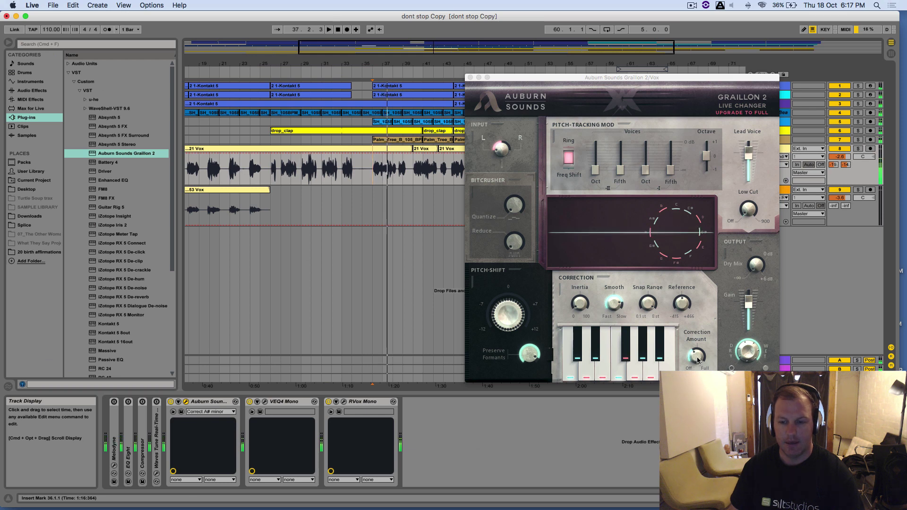
drag(698, 360, 707, 271)
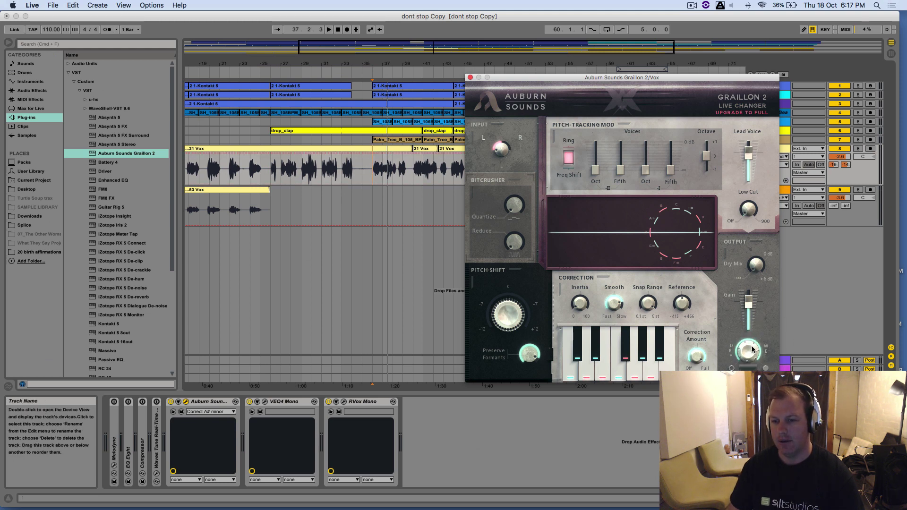
- Try Graillon 2's output Dry/Wet mix and Low Cut knobs, returning each to its original setting
drag(753, 350, 752, 369)
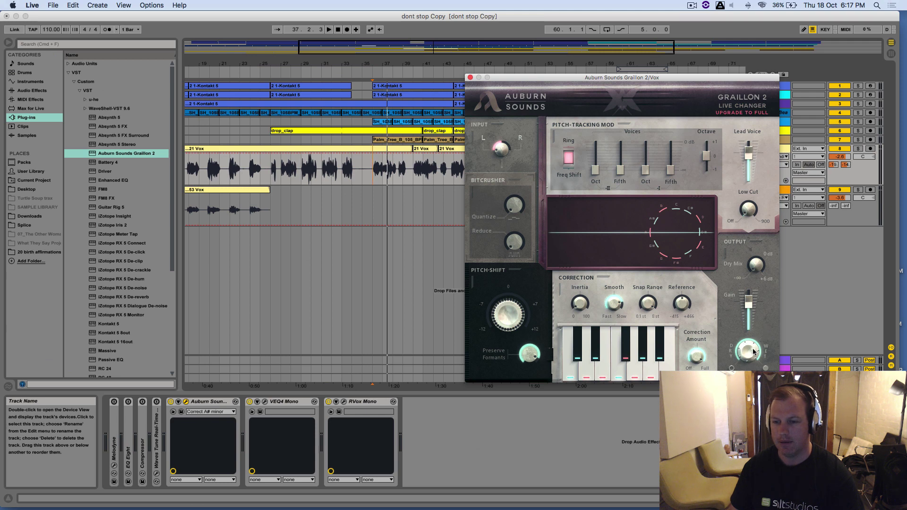
drag(753, 352, 750, 342)
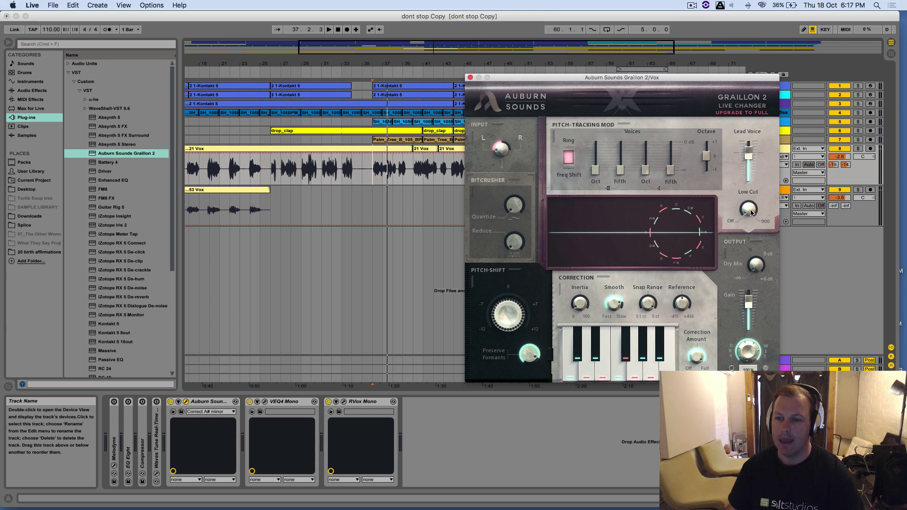
drag(751, 213, 752, 203)
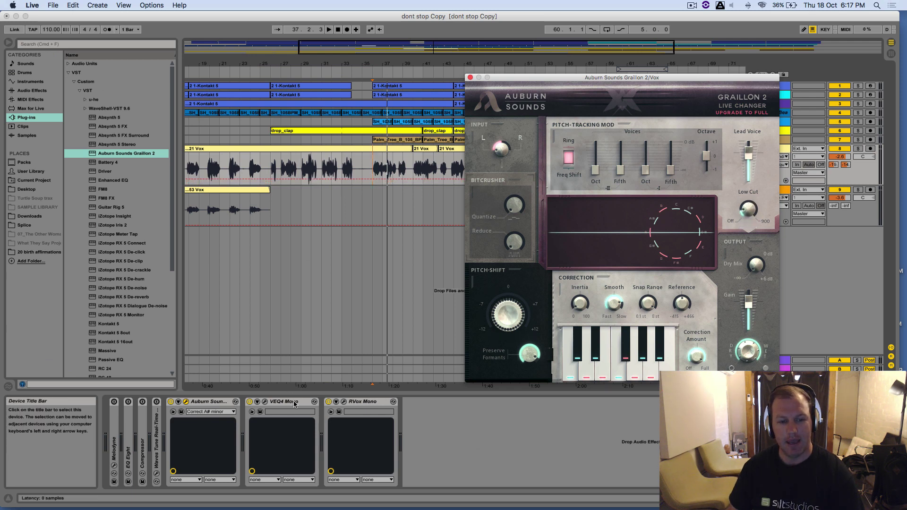
drag(750, 215, 758, 185)
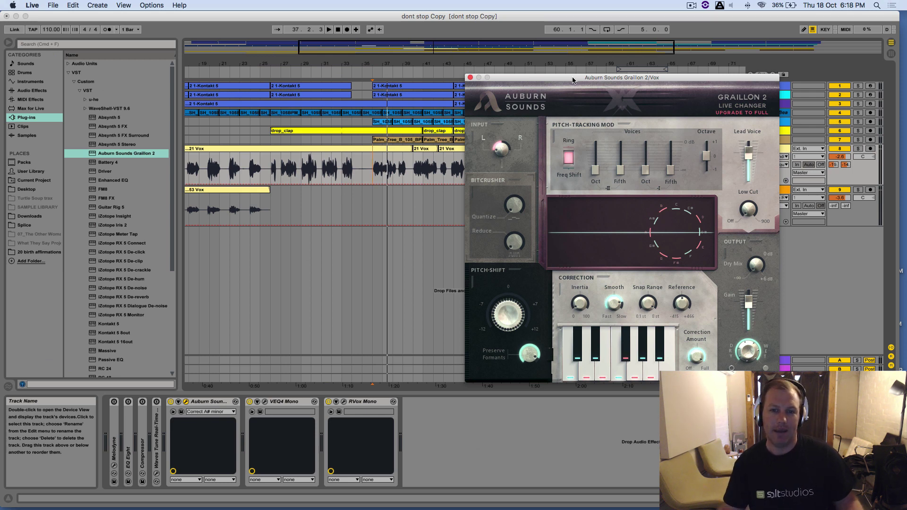
drag(573, 80, 527, 51)
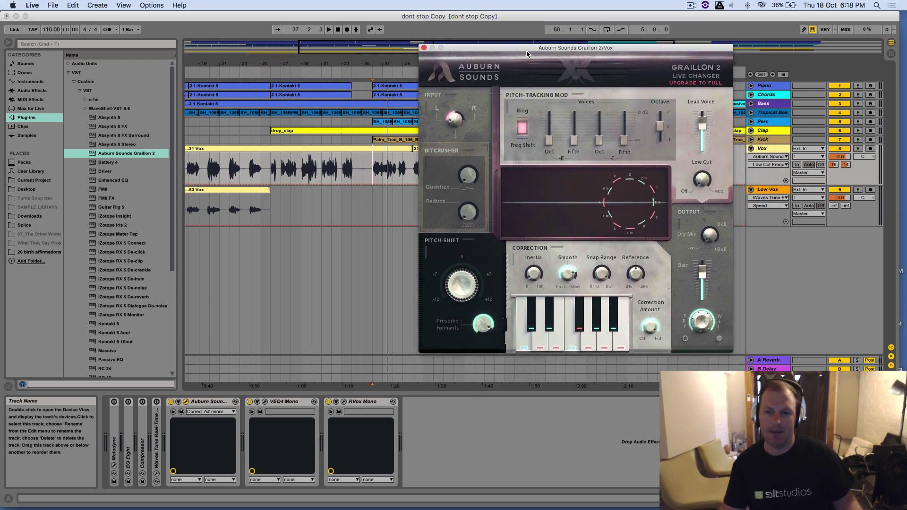
drag(585, 50, 485, 68)
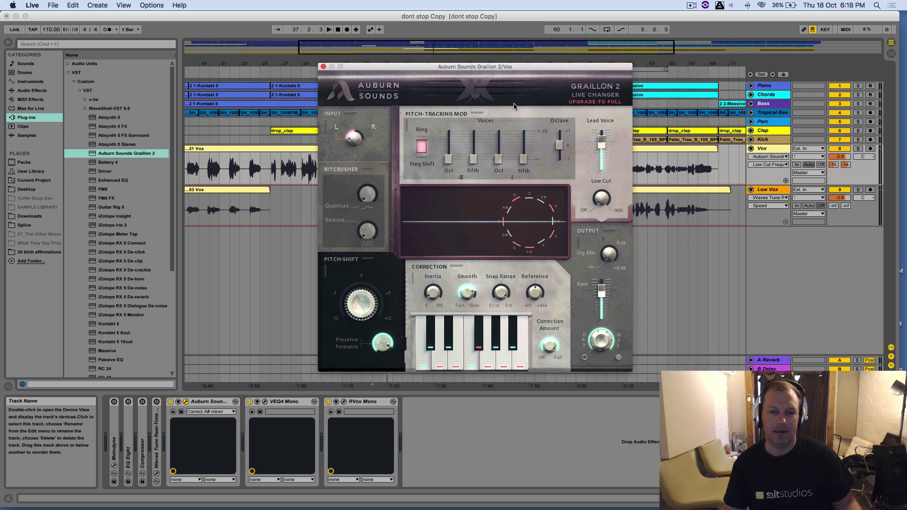